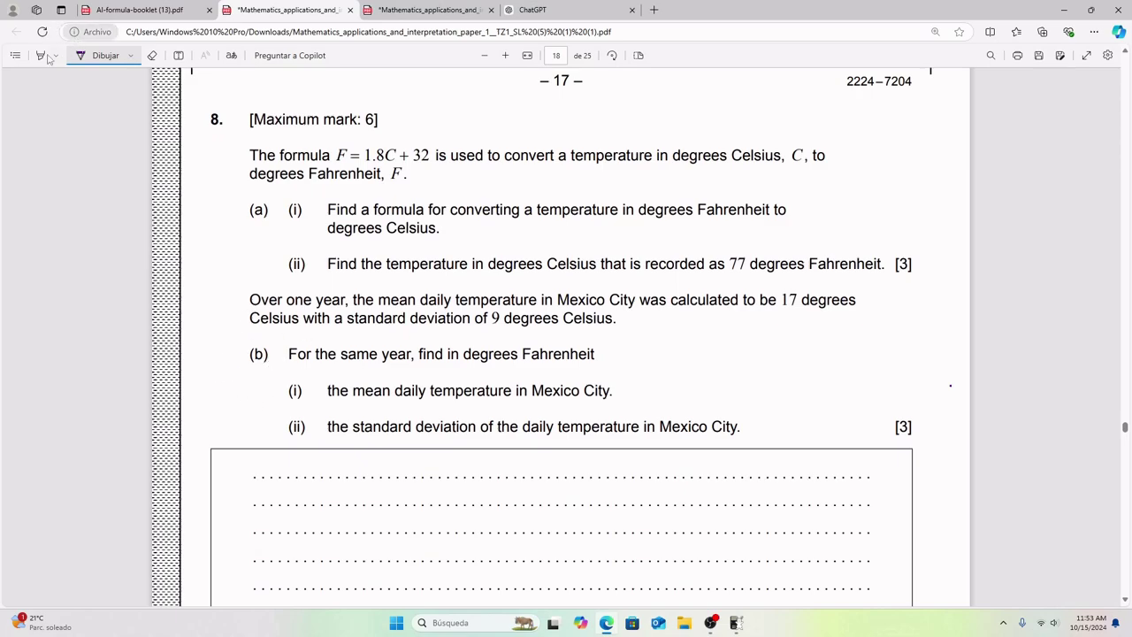
Step: Close the ChatGPT tab so the exam paper shows question 8 on page 18
click(630, 10)
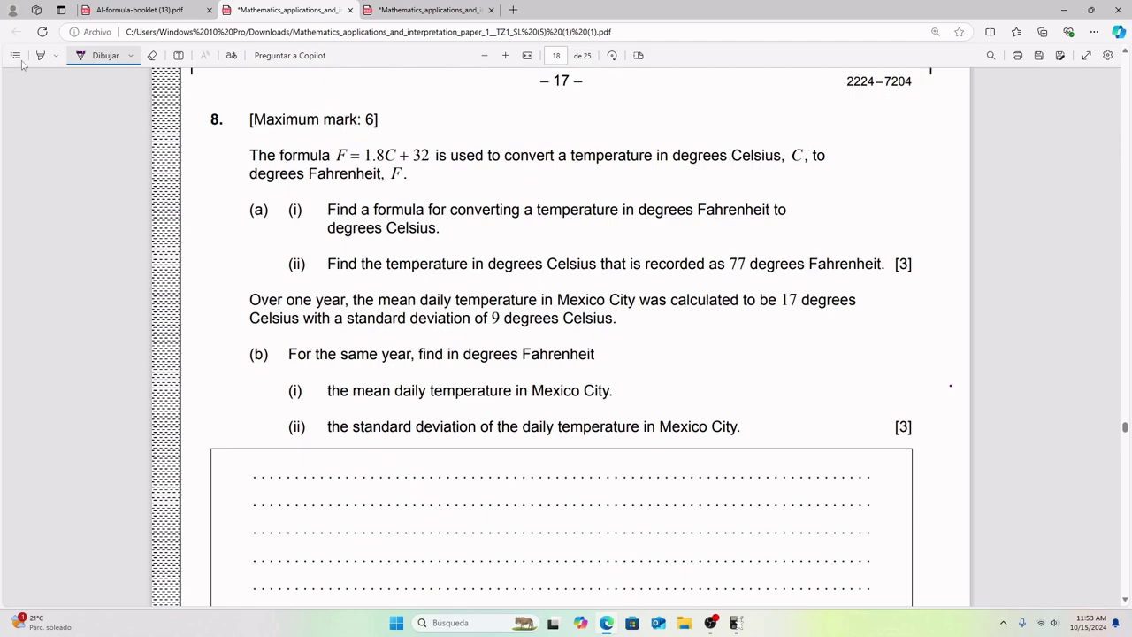
scroll(439, 150, up, 2)
Step: Handwrite the trial calculation C = 1, F = 33.8 at the top of question 8
mouse_move(362, 110)
mouse_down()
mouse_move(363, 130)
mouse_move(394, 125)
mouse_up()
mouse_move(401, 110)
mouse_down()
mouse_move(409, 103)
mouse_move(407, 123)
mouse_move(452, 115)
mouse_move(470, 94)
mouse_move(467, 103)
mouse_up()
drag(477, 97, 493, 100)
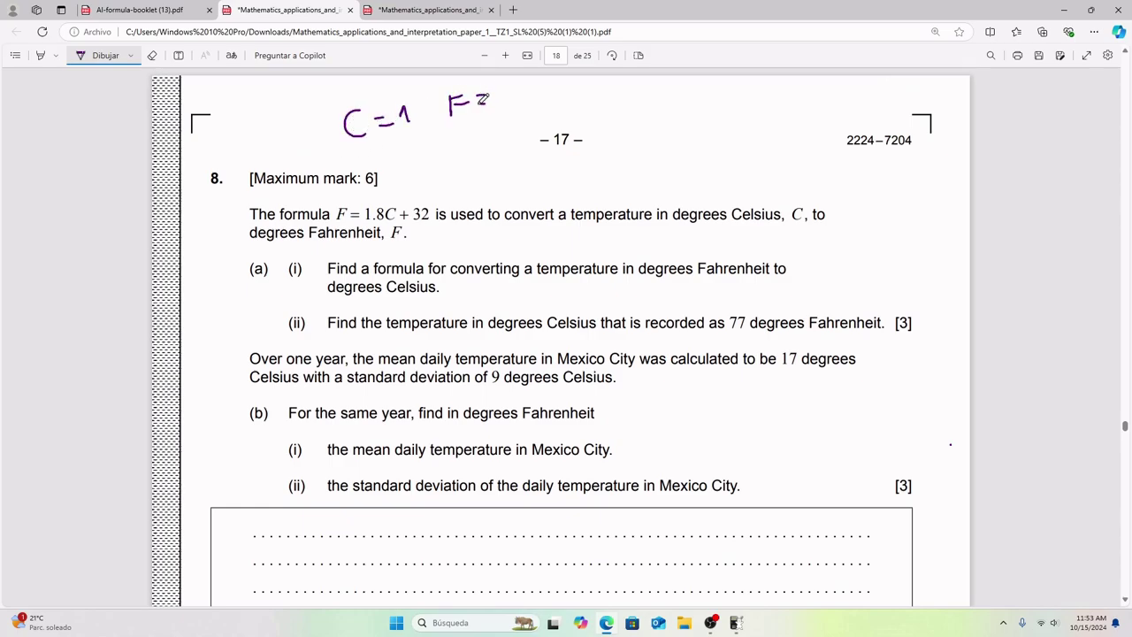
mouse_move(502, 89)
mouse_down()
mouse_move(503, 110)
mouse_move(550, 104)
mouse_move(558, 88)
mouse_up()
click(536, 107)
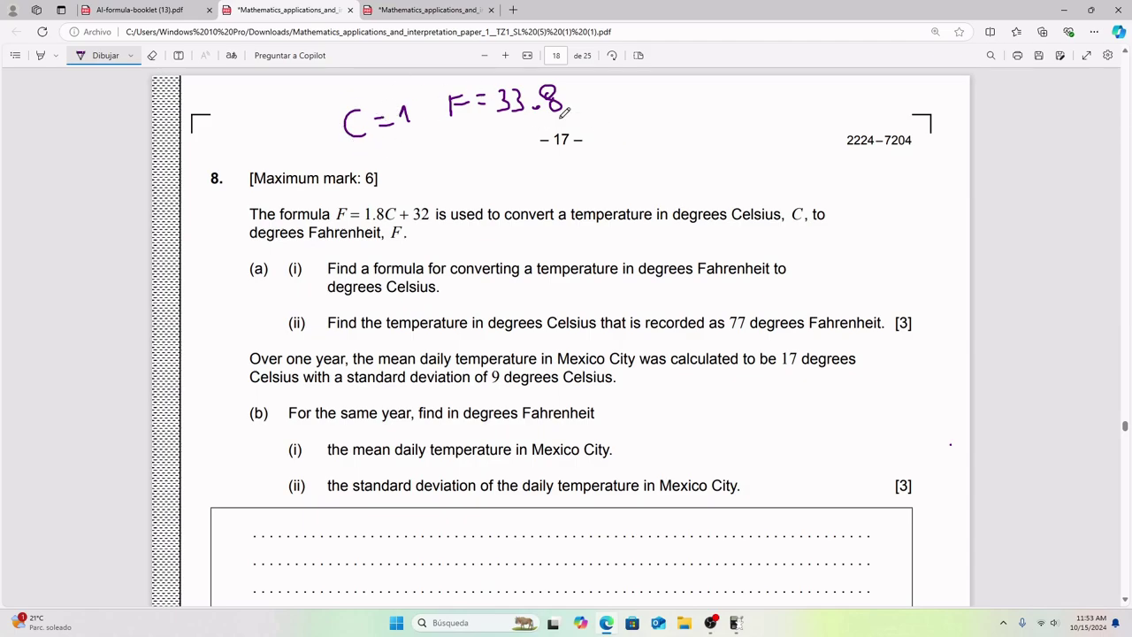
Step: Erase the trial C = 1, F = 33.8 note and circle the (a) and (i) labels
click(152, 55)
mouse_move(522, 98)
mouse_down()
mouse_move(298, 112)
mouse_move(458, 88)
mouse_move(366, 132)
mouse_move(475, 89)
mouse_up()
click(102, 55)
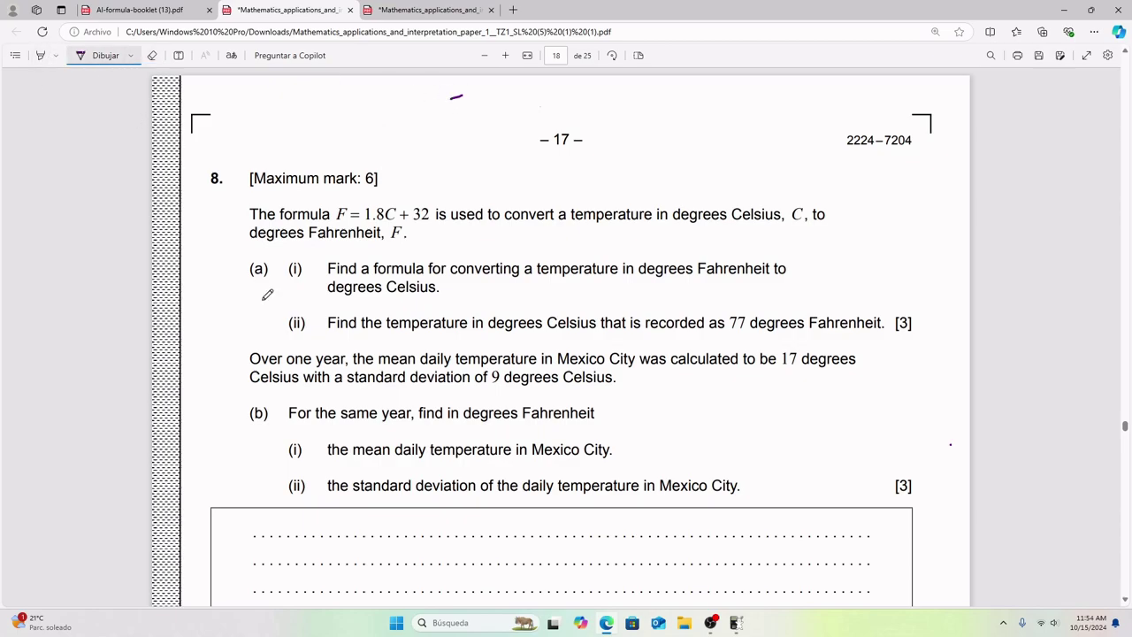
drag(241, 266, 282, 266)
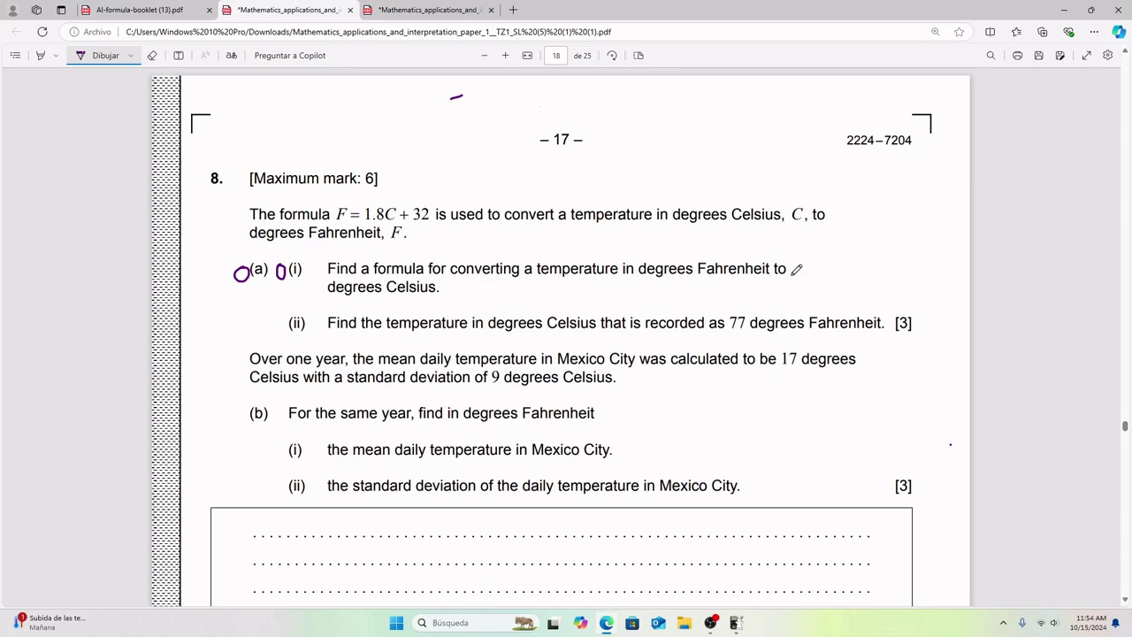
Step: Highlight 'Celsius, C, to degrees Fahrenheit, F' in the stem and 'Fahrenheit to degrees Celsius' in (a)(i) yellow
click(40, 53)
click(54, 55)
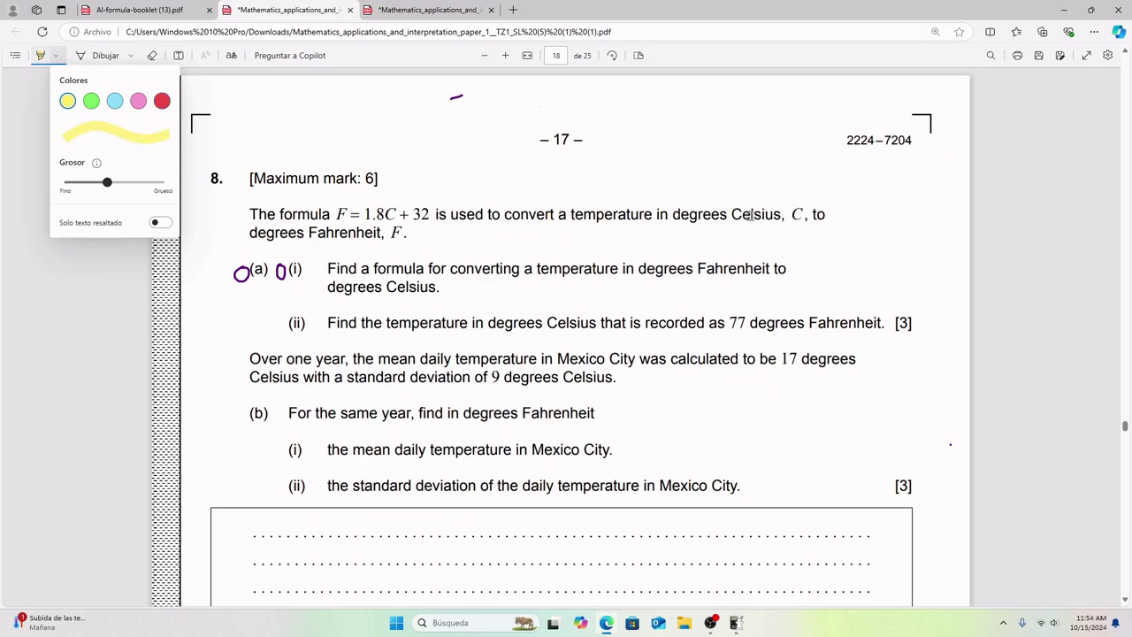
drag(732, 214, 824, 213)
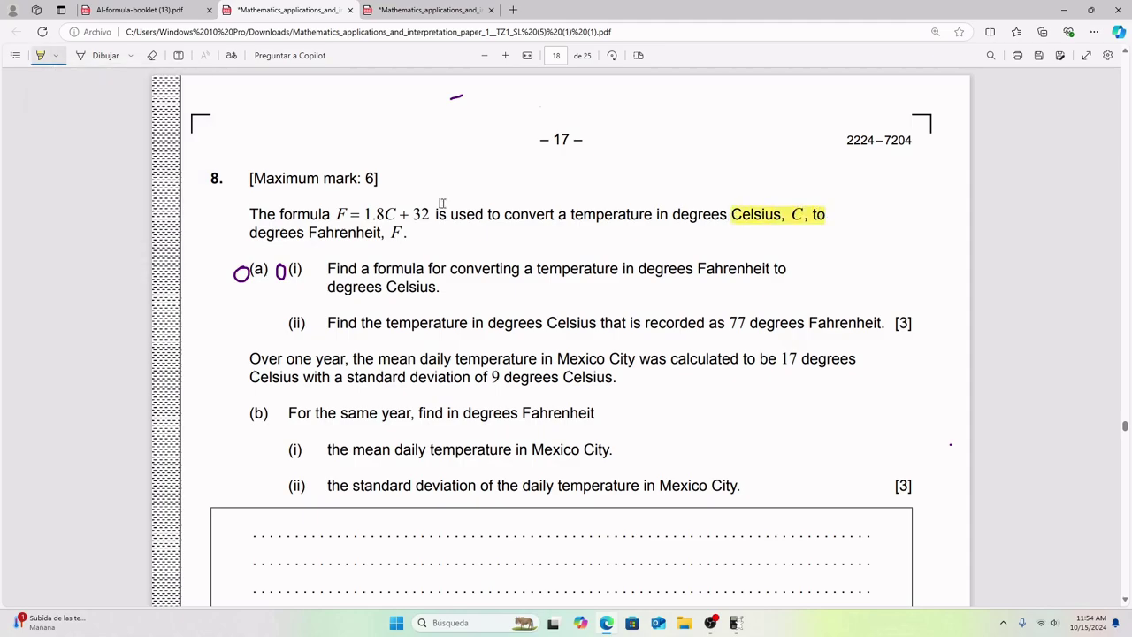
drag(251, 235, 398, 234)
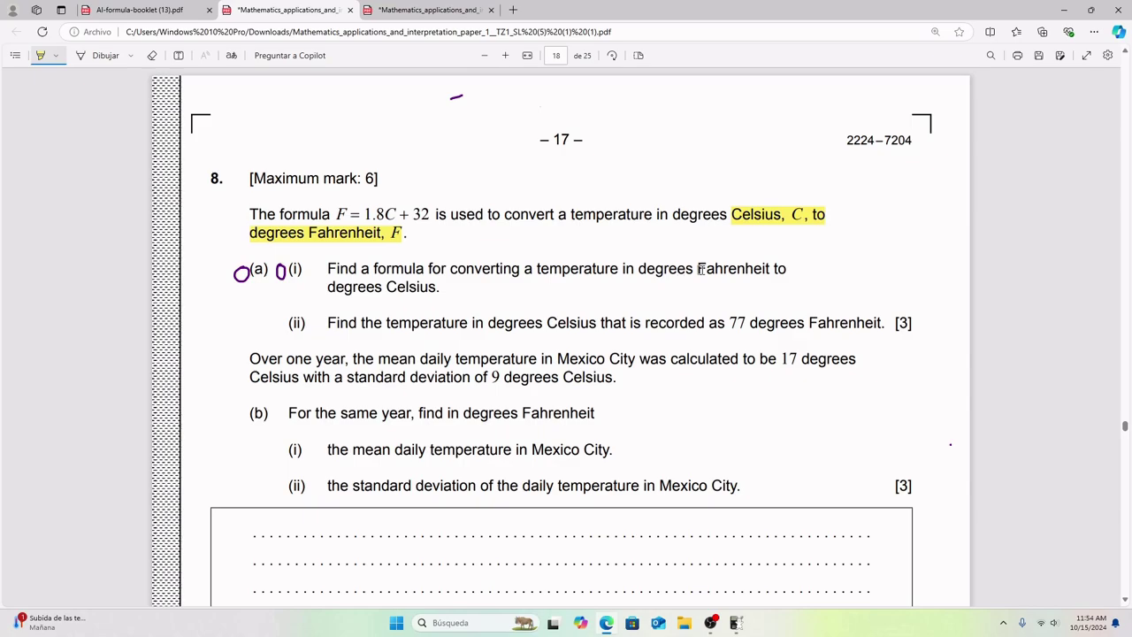
drag(698, 270, 787, 269)
drag(329, 286, 432, 293)
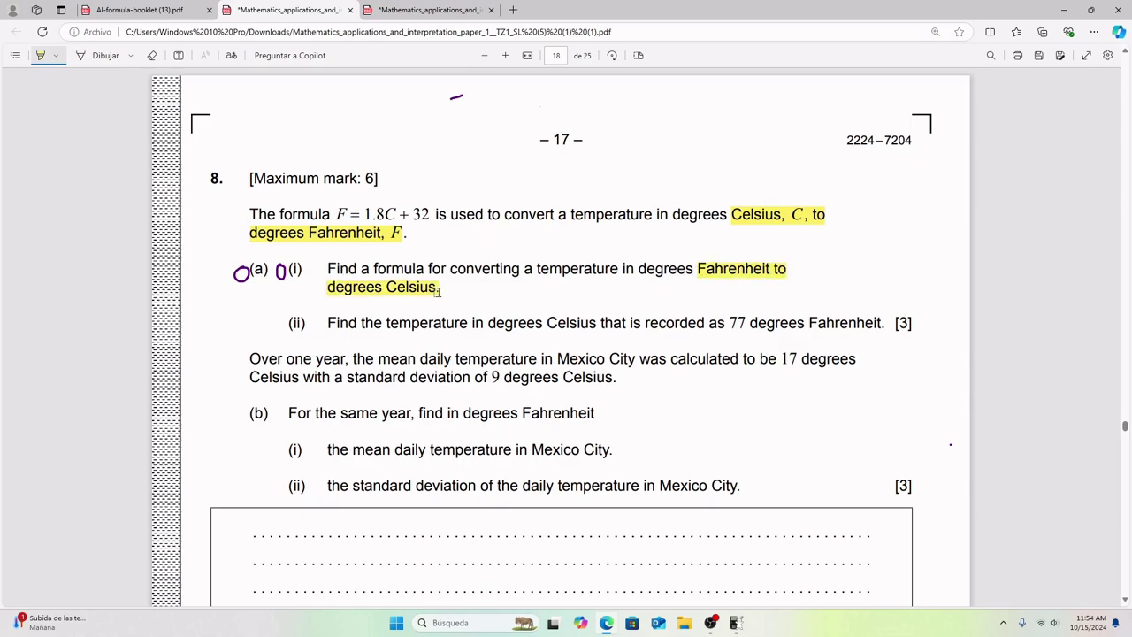
click(106, 55)
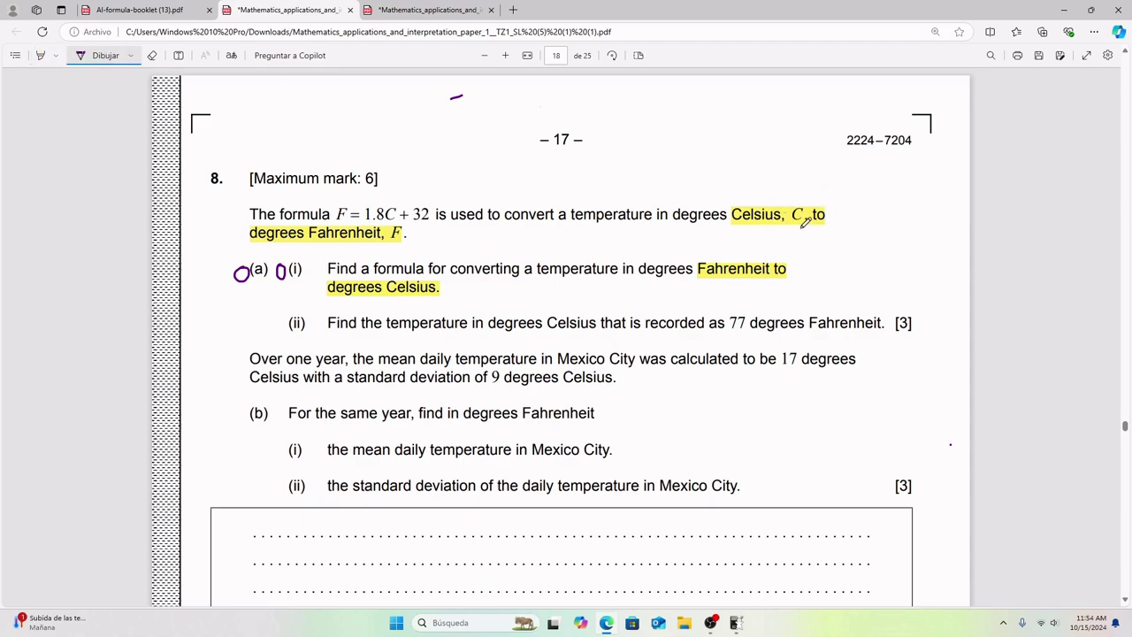
Step: Handwrite 'F = ....C' under the given formula
mouse_move(444, 246)
mouse_down()
mouse_move(455, 228)
mouse_move(477, 243)
mouse_move(532, 243)
mouse_up()
click(465, 240)
click(489, 245)
click(495, 245)
click(502, 245)
click(509, 245)
Step: Handwrite 'C = ....F' under 'degrees Celsius' in part (a)(i)
mouse_move(492, 286)
mouse_down()
mouse_move(491, 309)
mouse_move(519, 285)
mouse_move(514, 300)
mouse_move(551, 299)
mouse_move(566, 284)
mouse_up()
click(520, 302)
click(529, 303)
click(539, 302)
drag(551, 294, 563, 292)
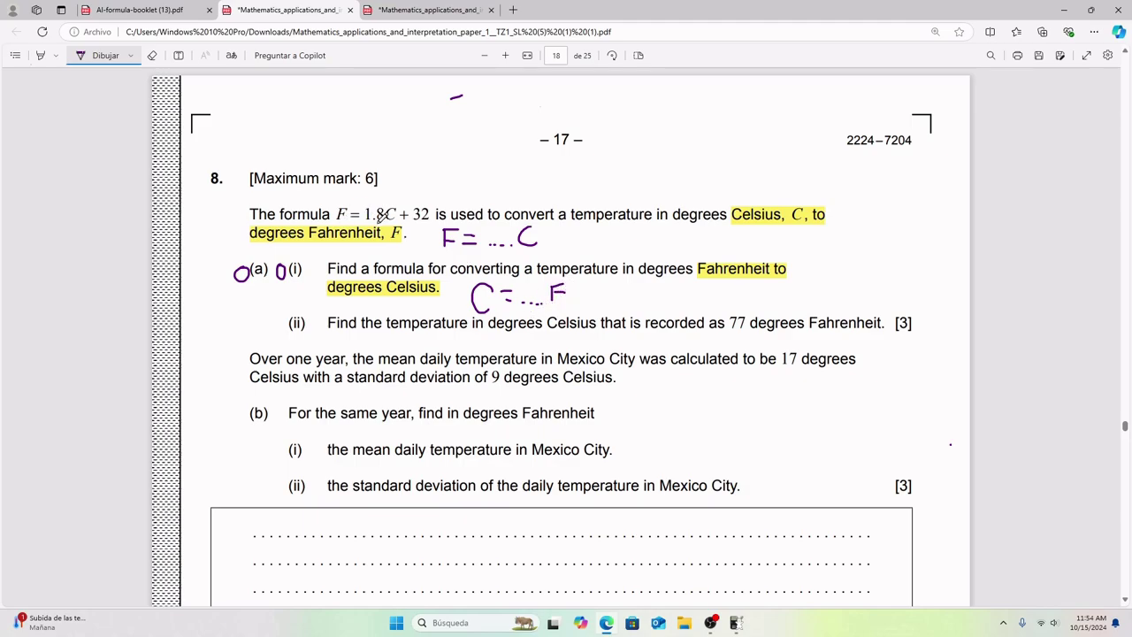
Step: In the answer box, write 'ai)' followed by F = 1.8C + 32
scroll(513, 266, down, 2)
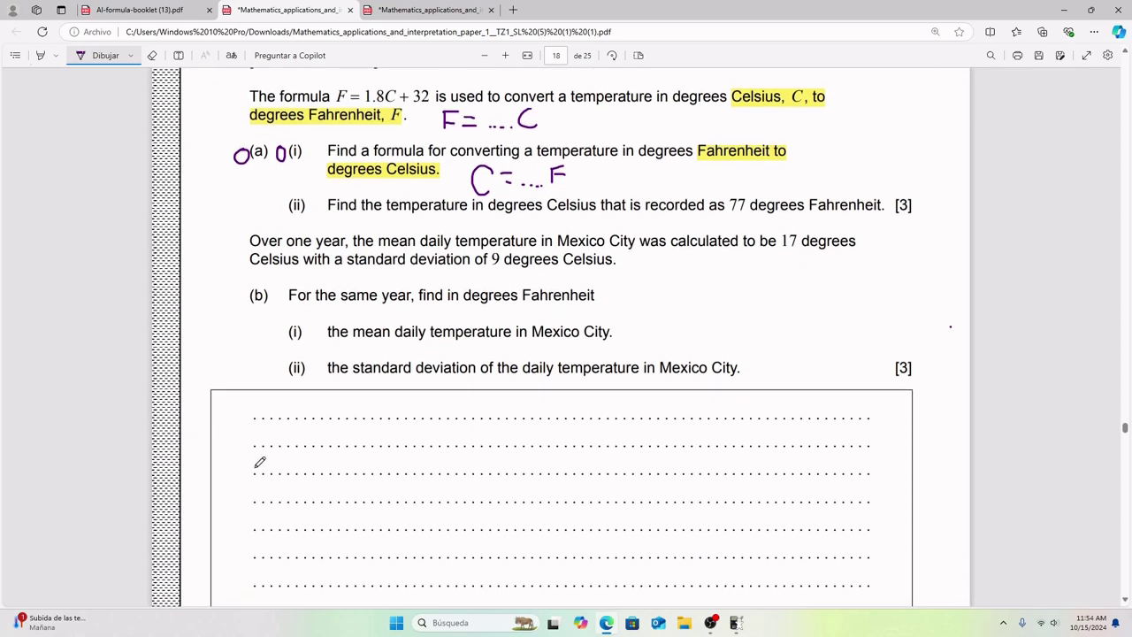
mouse_move(273, 407)
mouse_down()
mouse_move(288, 430)
mouse_move(333, 419)
mouse_up()
click(286, 397)
drag(332, 402, 373, 406)
mouse_move(358, 414)
mouse_down()
mouse_move(382, 396)
mouse_move(388, 415)
mouse_move(403, 391)
mouse_move(401, 421)
mouse_move(387, 419)
mouse_move(421, 409)
mouse_move(424, 396)
mouse_move(449, 415)
mouse_up()
click(383, 419)
drag(442, 408, 504, 419)
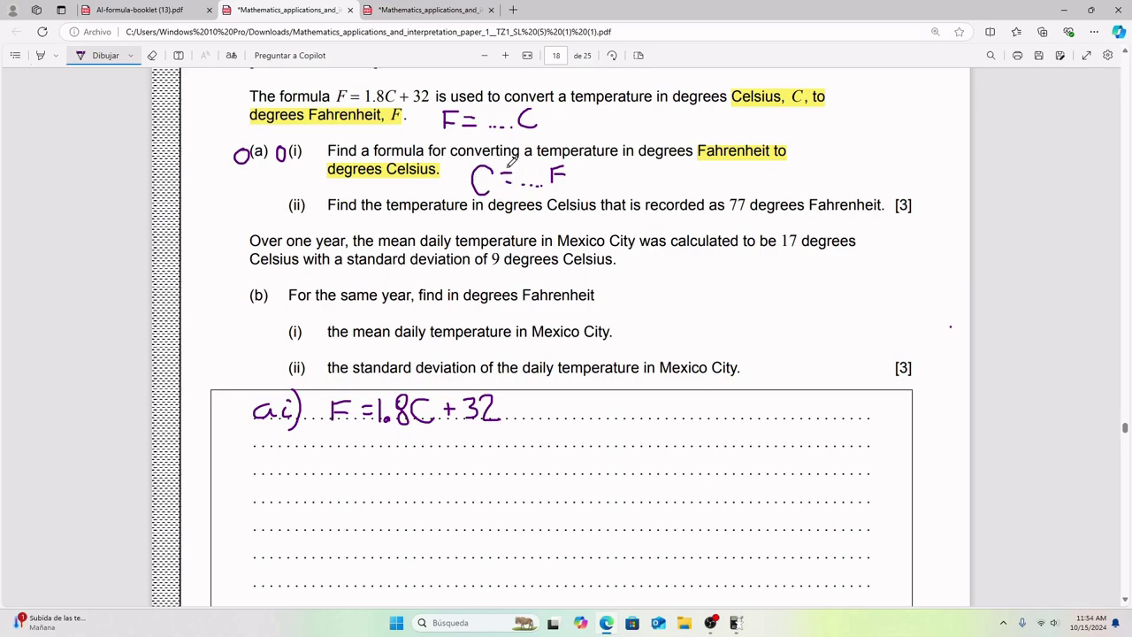
Step: Subtract 32 from both sides and write F − 32 = 1.8C on the next line
scroll(509, 182, down, 3)
mouse_move(449, 315)
mouse_down()
mouse_move(483, 313)
mouse_move(473, 327)
mouse_move(511, 331)
mouse_up()
mouse_move(337, 318)
mouse_down()
mouse_move(362, 306)
mouse_move(351, 326)
mouse_move(368, 307)
mouse_move(387, 328)
mouse_up()
mouse_move(299, 336)
mouse_down()
mouse_move(292, 359)
mouse_move(345, 341)
mouse_move(329, 359)
mouse_up()
mouse_move(347, 344)
mouse_down()
mouse_move(359, 358)
mouse_move(374, 347)
mouse_up()
drag(365, 353, 375, 353)
mouse_move(380, 341)
mouse_down()
mouse_move(380, 360)
mouse_move(398, 344)
mouse_up()
click(387, 358)
drag(419, 344, 418, 360)
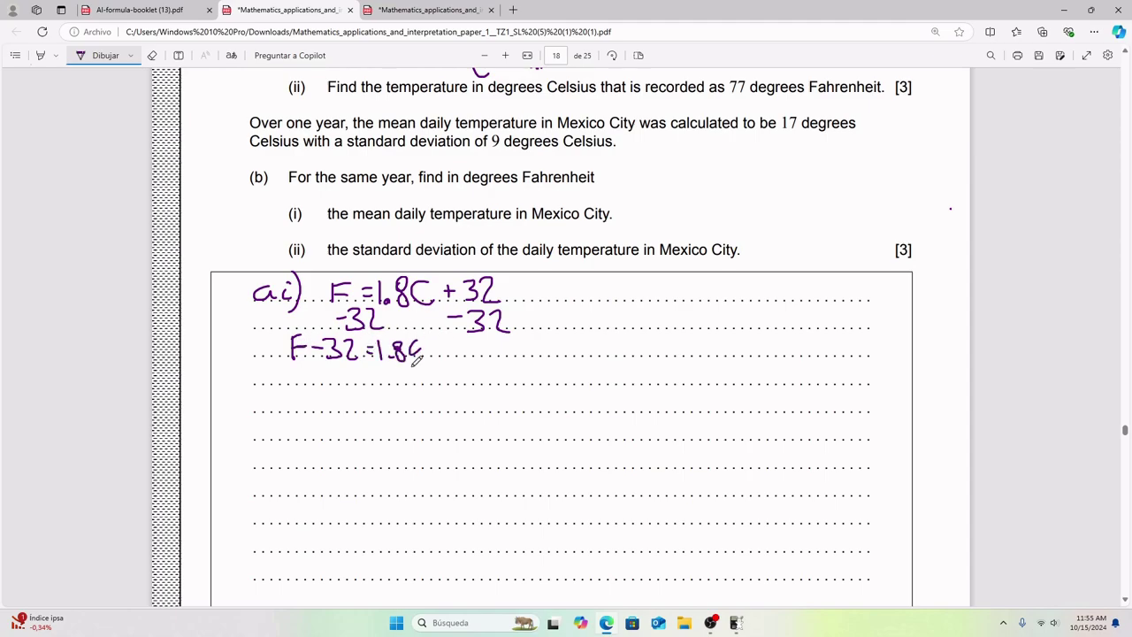
Step: Divide both sides by 1.8, writing 1.8 under F − 32 and 1.8C
scroll(411, 336, down, 1)
drag(378, 306, 418, 303)
mouse_move(394, 308)
mouse_down()
mouse_move(391, 319)
mouse_move(416, 310)
mouse_up()
click(400, 325)
mouse_move(288, 307)
mouse_down()
mouse_move(346, 306)
mouse_move(308, 324)
mouse_move(325, 320)
mouse_up()
Step: Write the result C = (F − 32)/1.8 beside the working and switch to the markscheme tab
mouse_move(584, 225)
mouse_down()
mouse_move(585, 244)
mouse_move(617, 232)
mouse_up()
drag(597, 239, 623, 237)
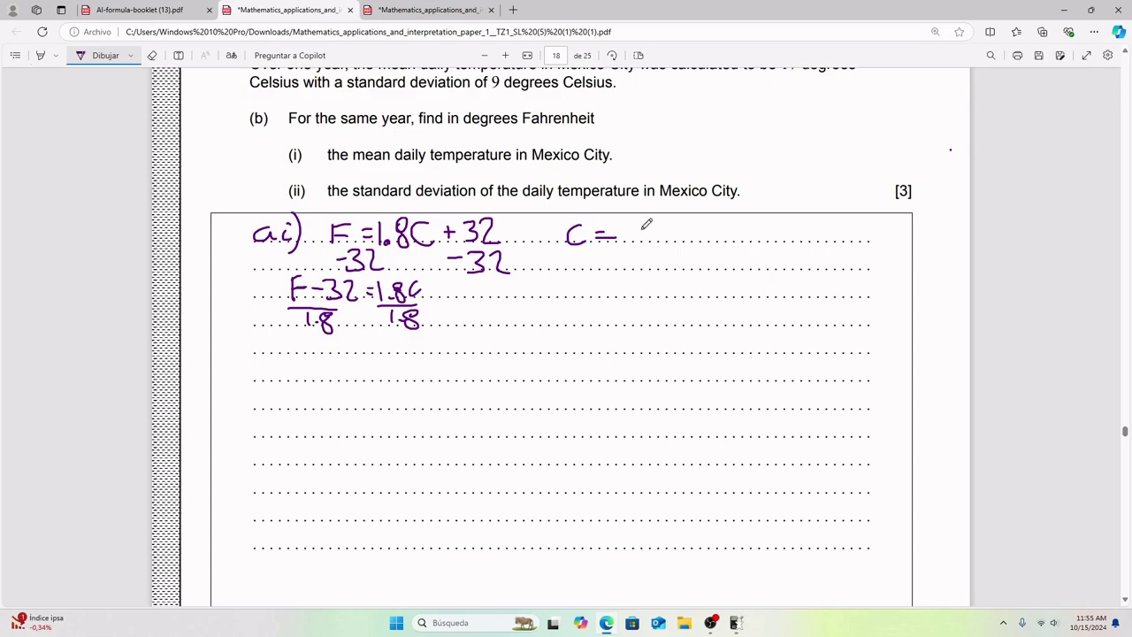
mouse_move(646, 225)
mouse_down()
mouse_move(646, 245)
mouse_move(659, 225)
mouse_up()
drag(647, 235, 684, 234)
mouse_move(694, 219)
mouse_down()
mouse_move(695, 243)
mouse_move(727, 237)
mouse_up()
mouse_move(635, 249)
mouse_down()
mouse_move(726, 248)
mouse_move(667, 264)
mouse_move(699, 265)
mouse_move(704, 246)
mouse_up()
click(682, 262)
key(ctrl+Tab)
Step: Draw a box around C = (F − 32)/1.8 in the markscheme, then return to the exam tab
scroll(324, 232, up, 3)
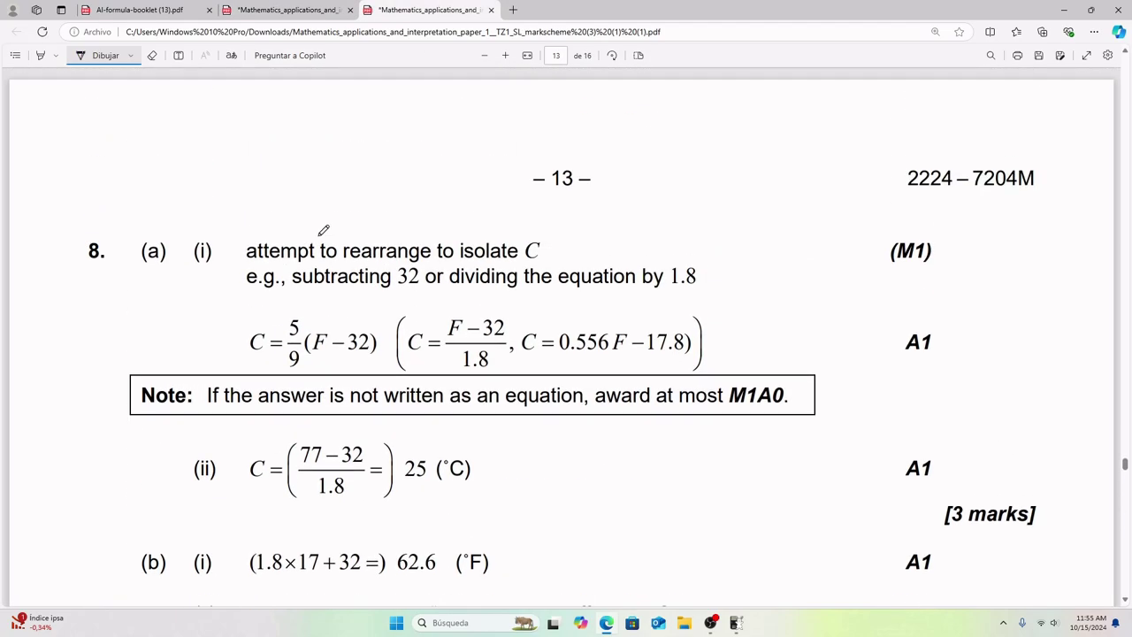
mouse_move(405, 319)
mouse_down()
mouse_move(407, 385)
mouse_move(511, 374)
mouse_move(519, 309)
mouse_move(390, 316)
mouse_up()
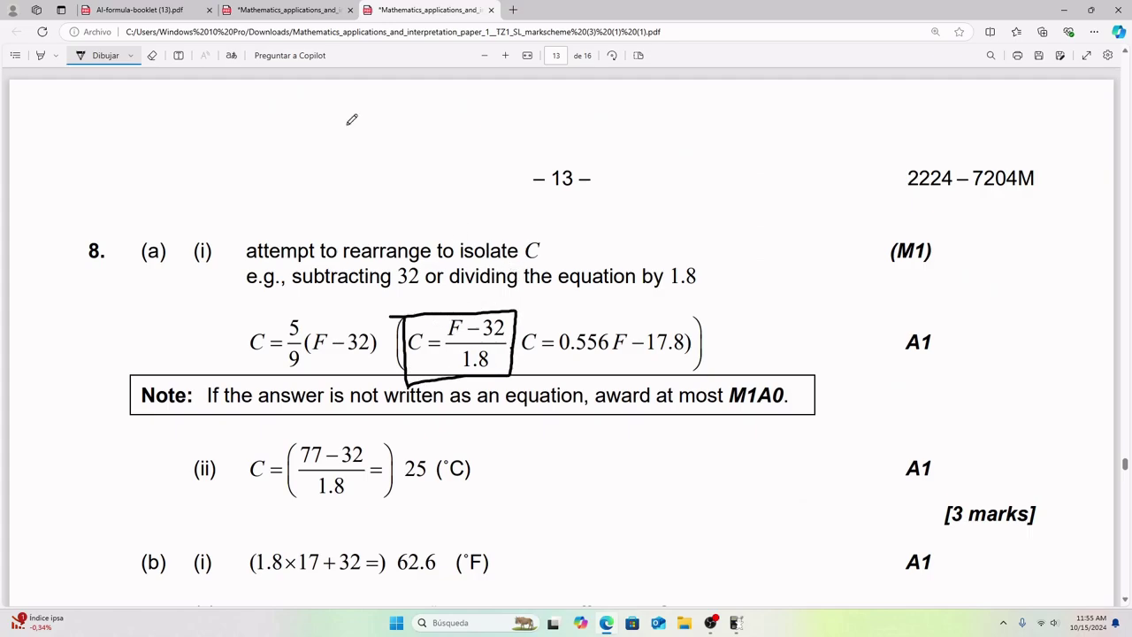
key(ctrl+shift+Tab)
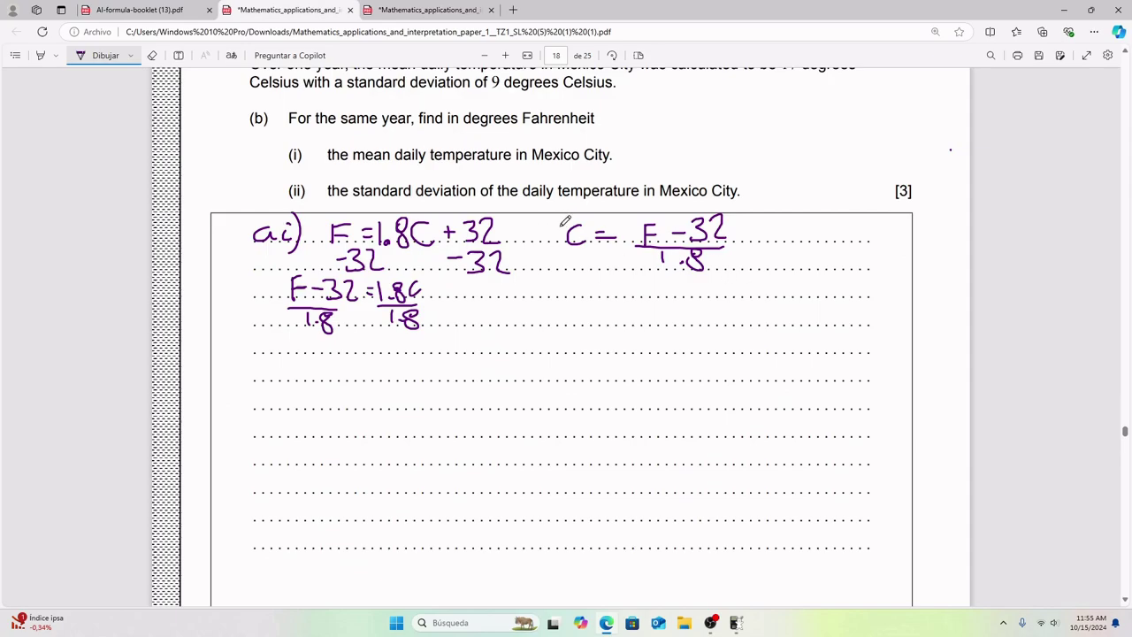
Step: Box the handwritten C = (F − 32)/1.8 answer and start an 'a ii)' line below
mouse_move(564, 213)
mouse_down()
mouse_move(566, 273)
mouse_move(751, 265)
mouse_move(742, 211)
mouse_move(533, 212)
mouse_up()
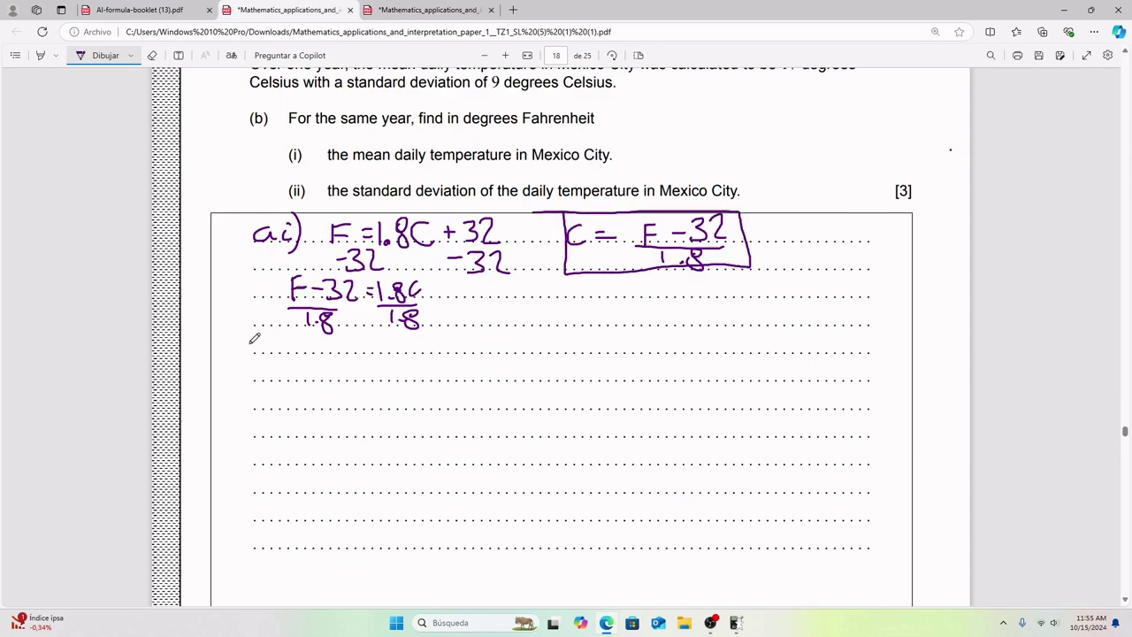
mouse_move(265, 350)
mouse_down()
mouse_move(281, 370)
mouse_move(315, 371)
mouse_up()
drag(324, 332, 326, 379)
Step: Circle the (ii) label and tick part (a)(i) as done
scroll(322, 341, up, 3)
drag(295, 258, 292, 257)
drag(282, 212, 311, 177)
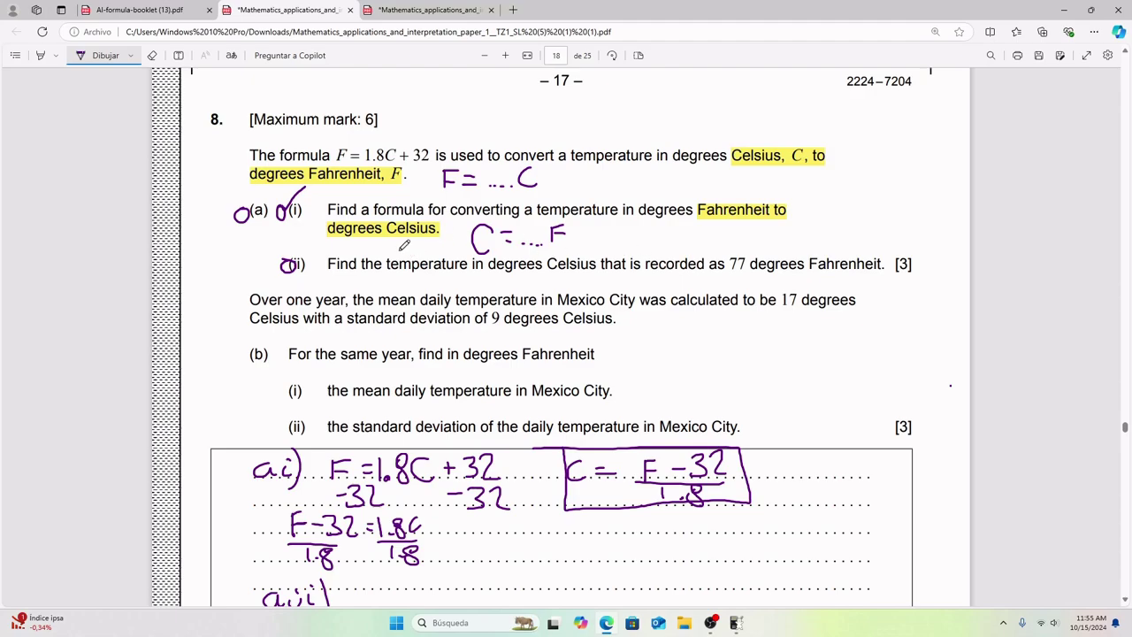
drag(280, 203, 310, 181)
Step: Switch the highlighter to green and highlight 'Find' and 'Celsius' in part (ii)
click(131, 55)
click(40, 55)
click(55, 55)
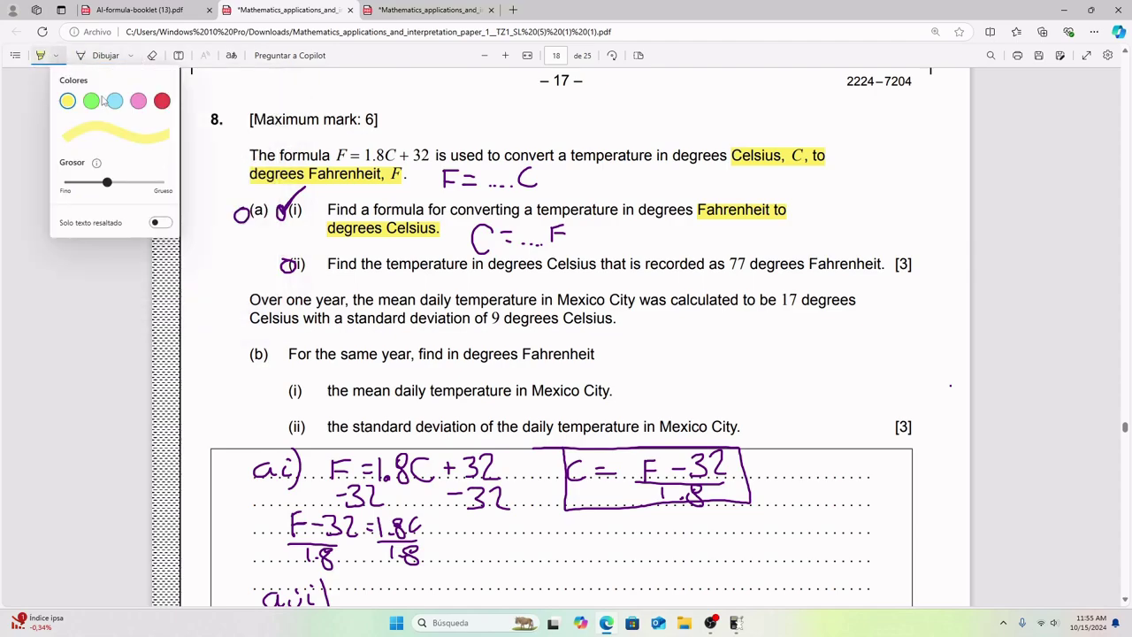
click(92, 101)
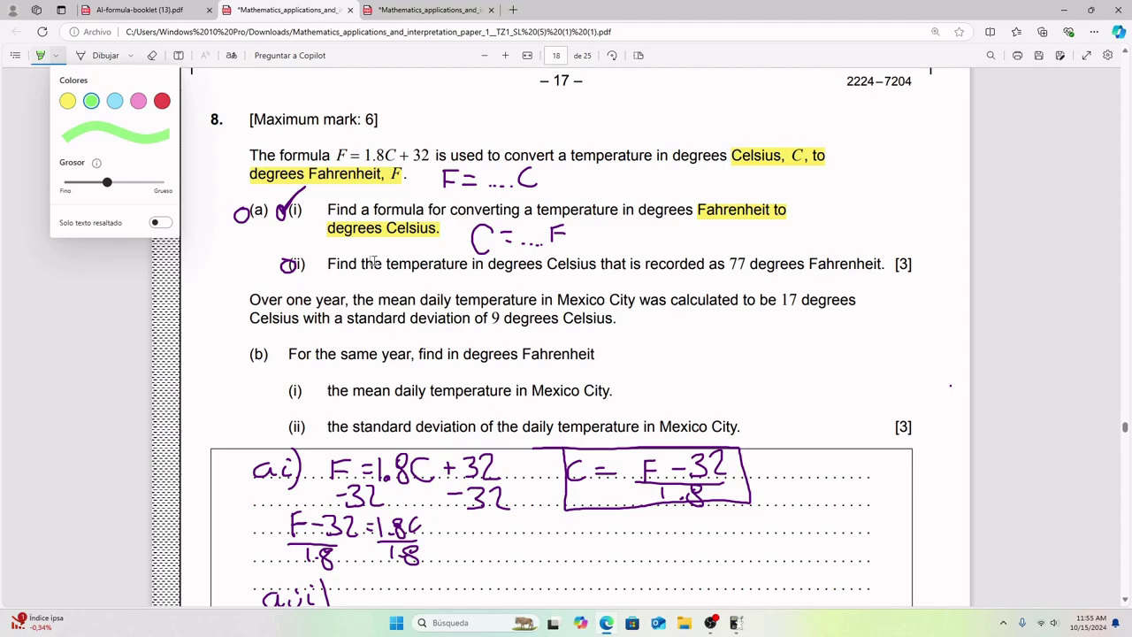
drag(327, 265, 364, 265)
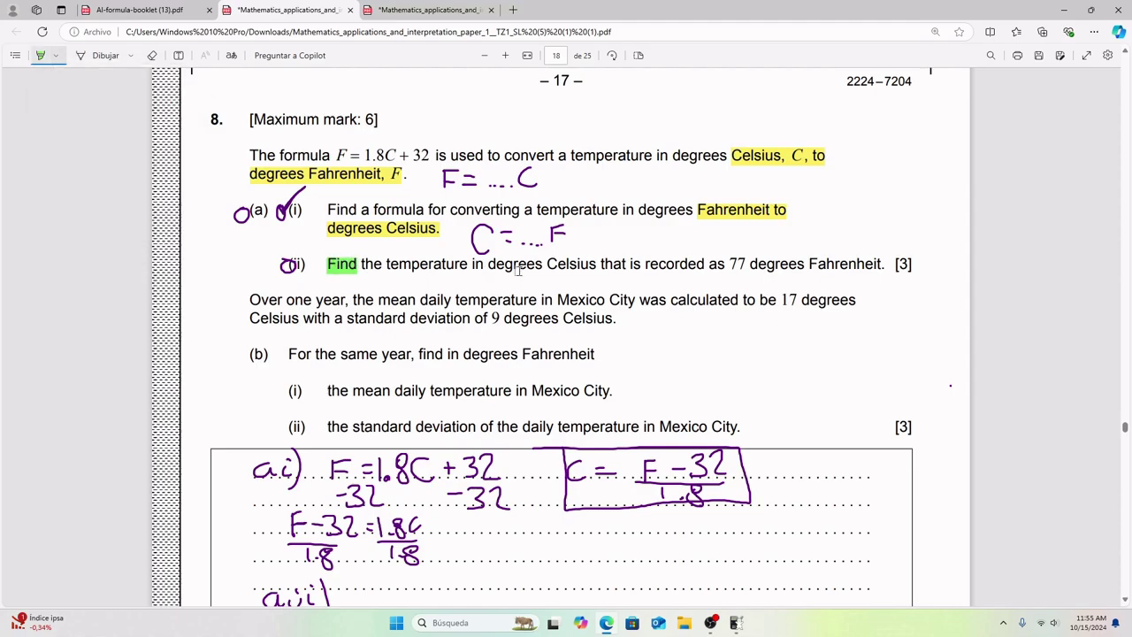
drag(548, 264, 593, 266)
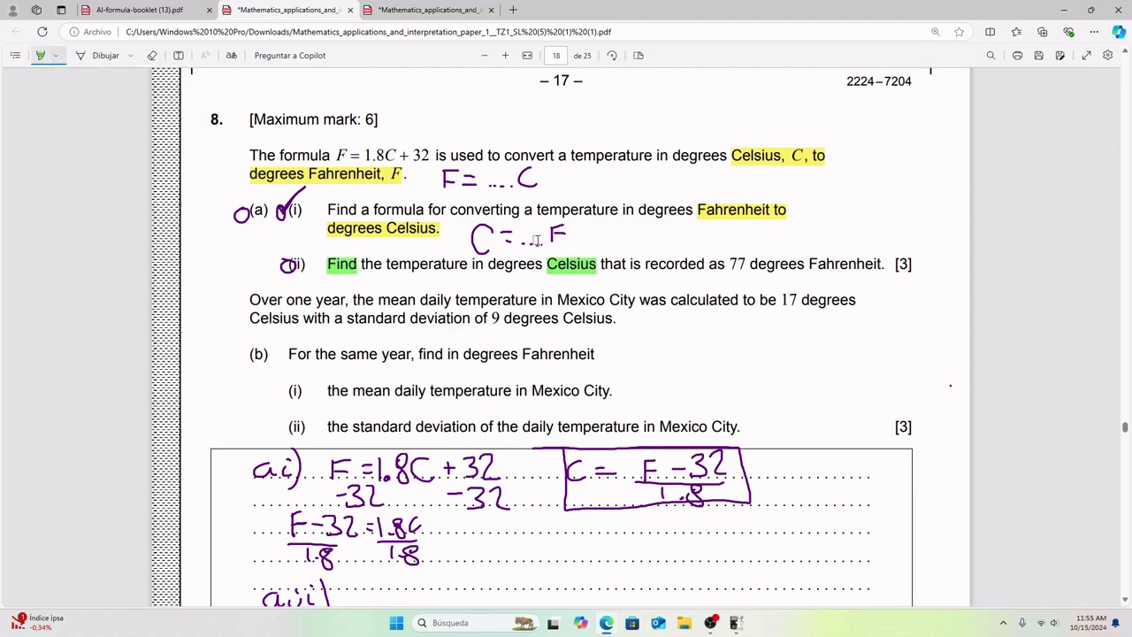
Step: Strike out 'the temperature in degrees' and 'that is recorded as' in darker ink, highlighting 77 green
click(97, 58)
click(134, 58)
click(144, 103)
drag(363, 264, 542, 263)
click(42, 56)
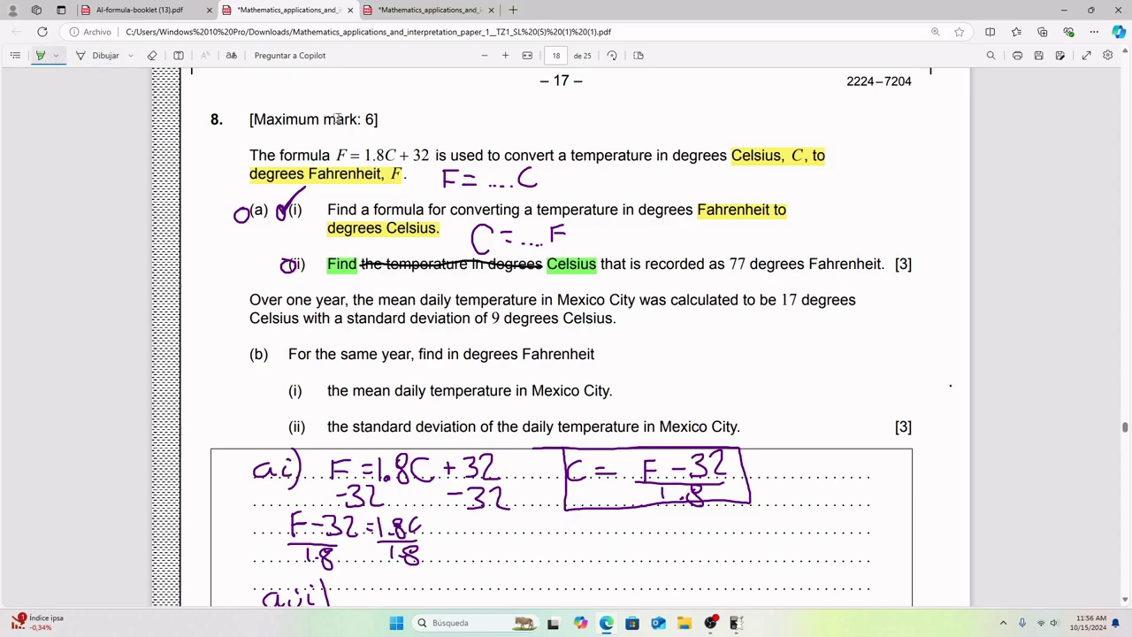
drag(729, 264, 884, 264)
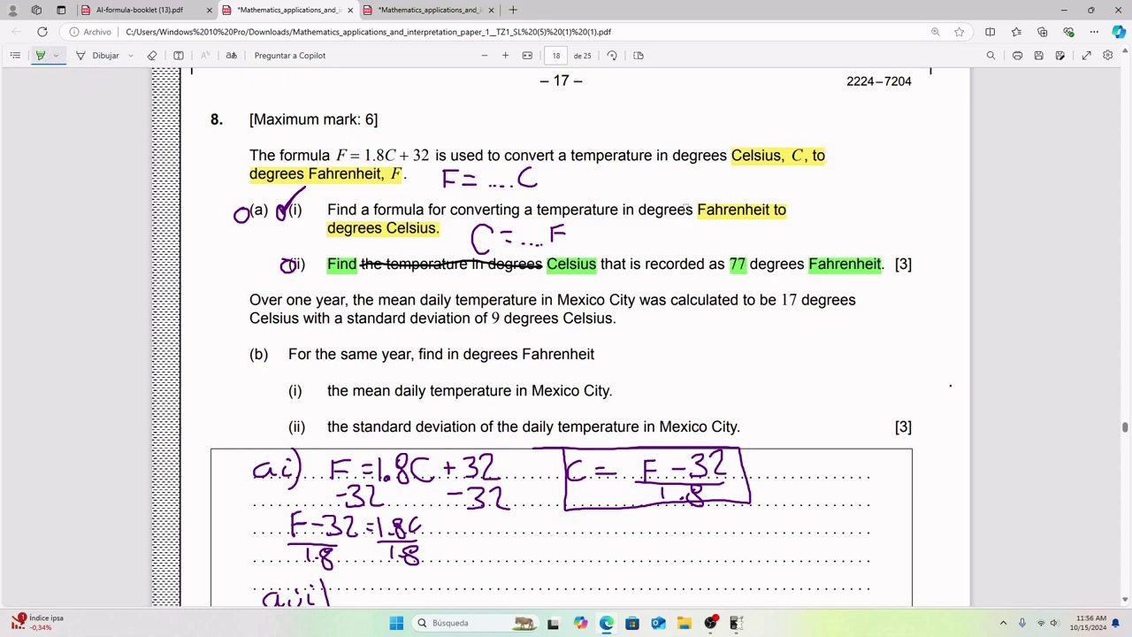
click(99, 56)
drag(600, 267, 801, 265)
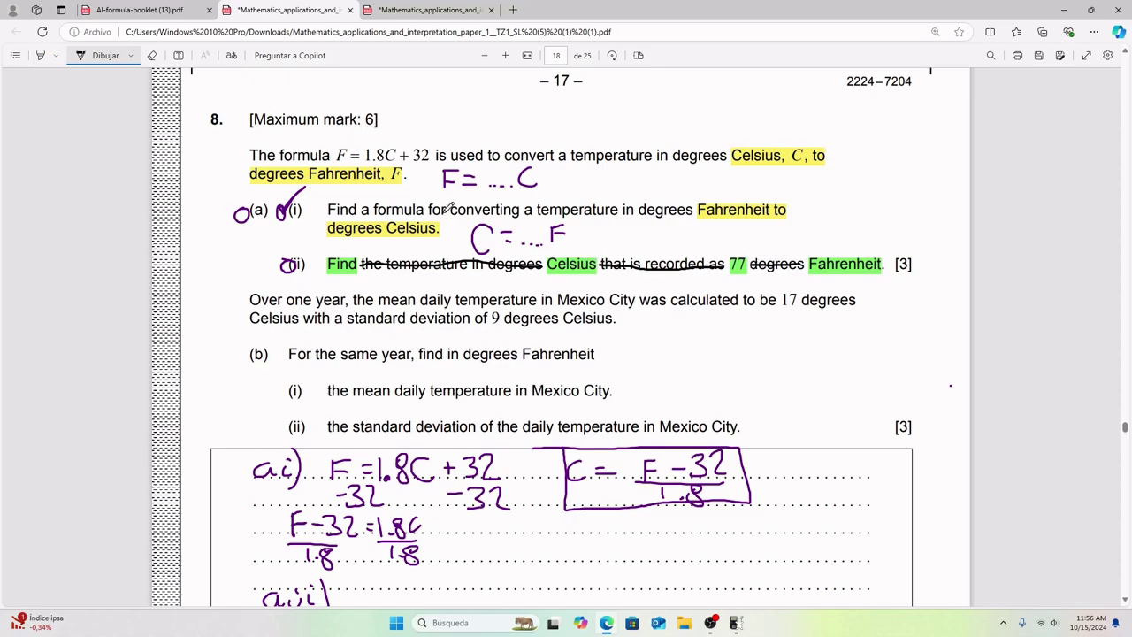
Step: Handwrite the note 'C = ? F =' beside part (a)
mouse_move(836, 199)
mouse_down()
mouse_move(829, 229)
mouse_move(849, 211)
mouse_up()
drag(839, 218, 849, 218)
mouse_move(852, 191)
mouse_down()
mouse_move(860, 217)
mouse_move(884, 208)
mouse_move(887, 219)
mouse_up()
click(865, 223)
drag(888, 191, 894, 201)
drag(902, 196, 940, 173)
mouse_move(939, 173)
mouse_down()
mouse_move(931, 202)
mouse_move(962, 168)
mouse_move(949, 196)
mouse_up()
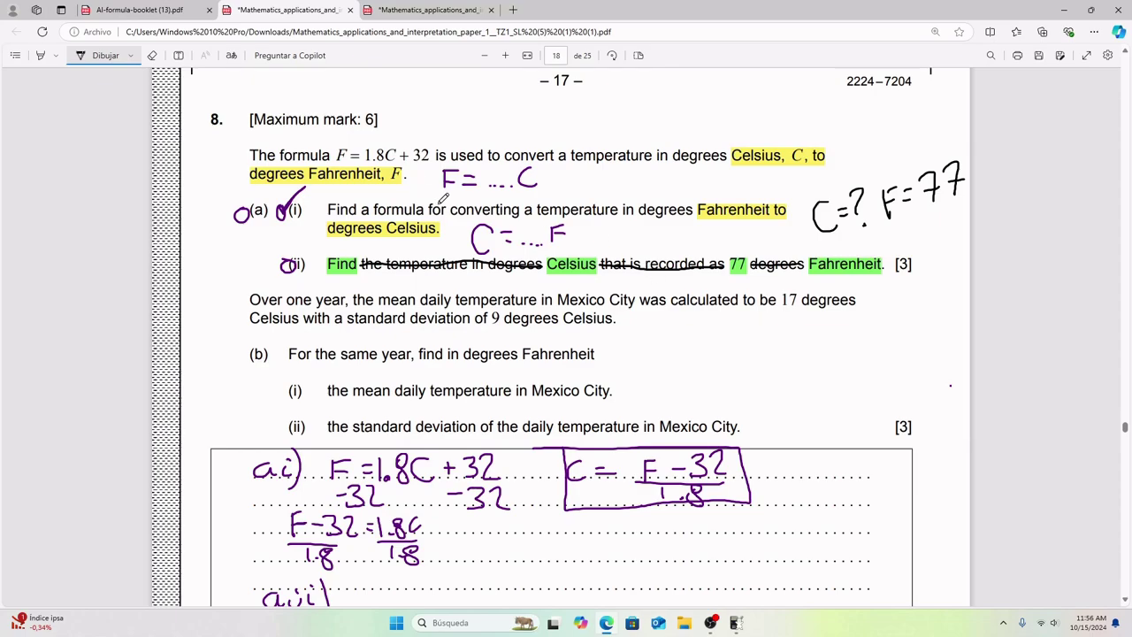
Step: Draw a box around F = 1.8C + 32, then erase that box and go back to the pen
mouse_move(334, 144)
mouse_down()
mouse_move(334, 164)
mouse_move(400, 161)
mouse_move(435, 137)
mouse_move(334, 147)
mouse_up()
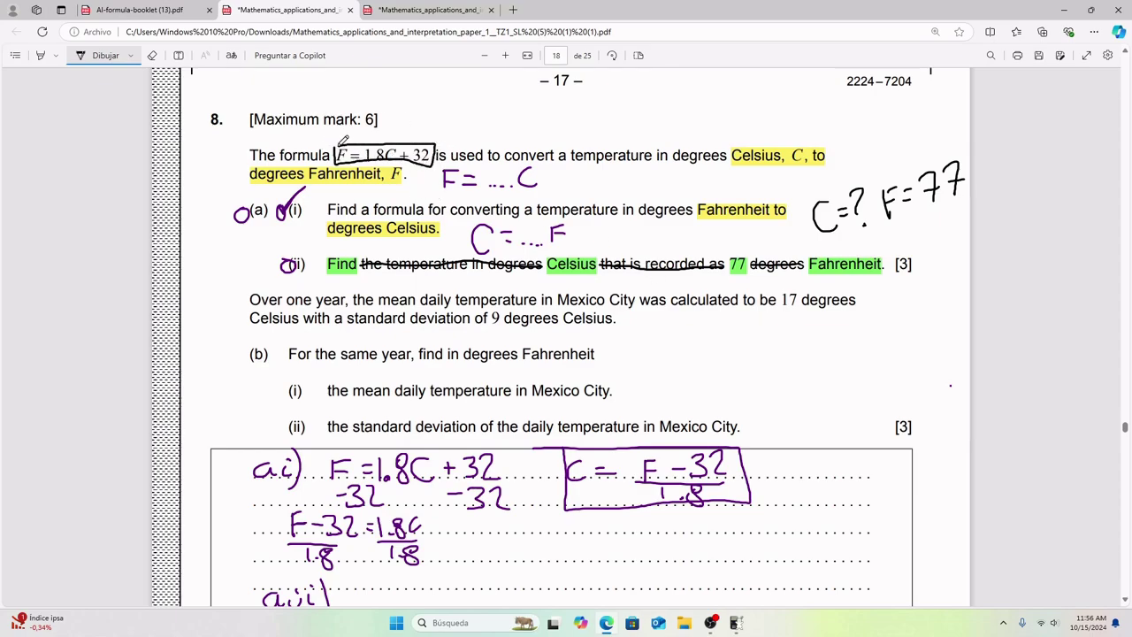
mouse_move(566, 443)
mouse_down()
mouse_move(568, 507)
mouse_move(715, 509)
mouse_move(752, 435)
mouse_move(553, 446)
mouse_up()
click(153, 55)
click(435, 145)
click(112, 58)
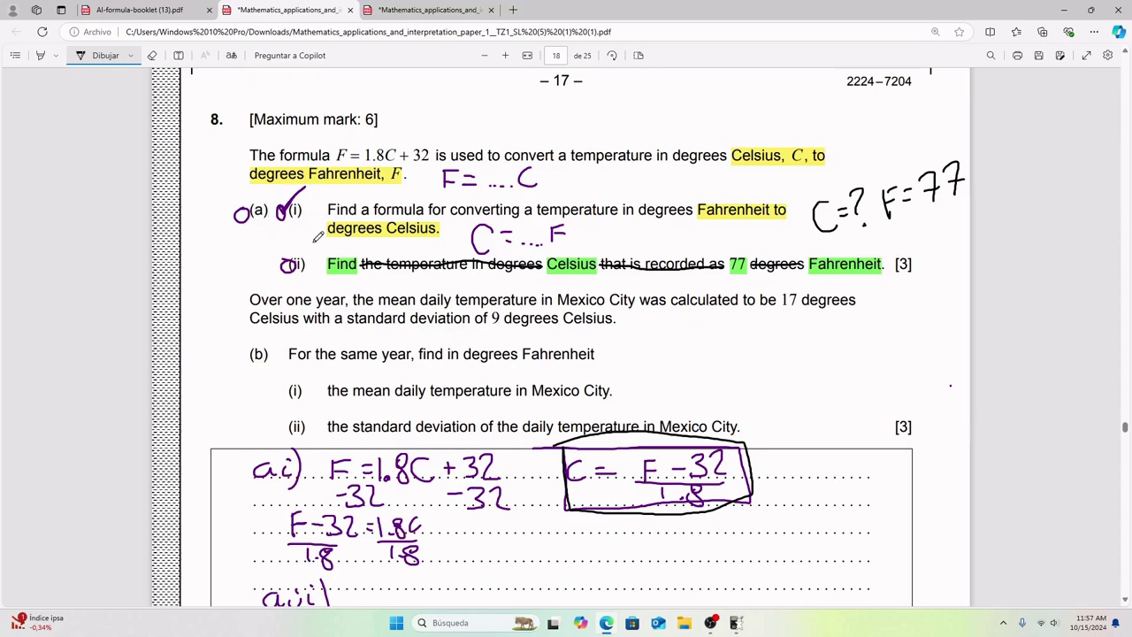
Step: Outline the 'C = ? F = 77' note and draw an arrow down to the answer space
mouse_move(796, 195)
mouse_down()
mouse_move(822, 255)
mouse_move(959, 217)
mouse_move(972, 192)
mouse_move(964, 155)
mouse_move(808, 198)
mouse_up()
scroll(809, 198, down, 3)
mouse_move(914, 103)
mouse_down()
mouse_move(863, 231)
mouse_move(787, 304)
mouse_move(773, 293)
mouse_move(796, 312)
mouse_up()
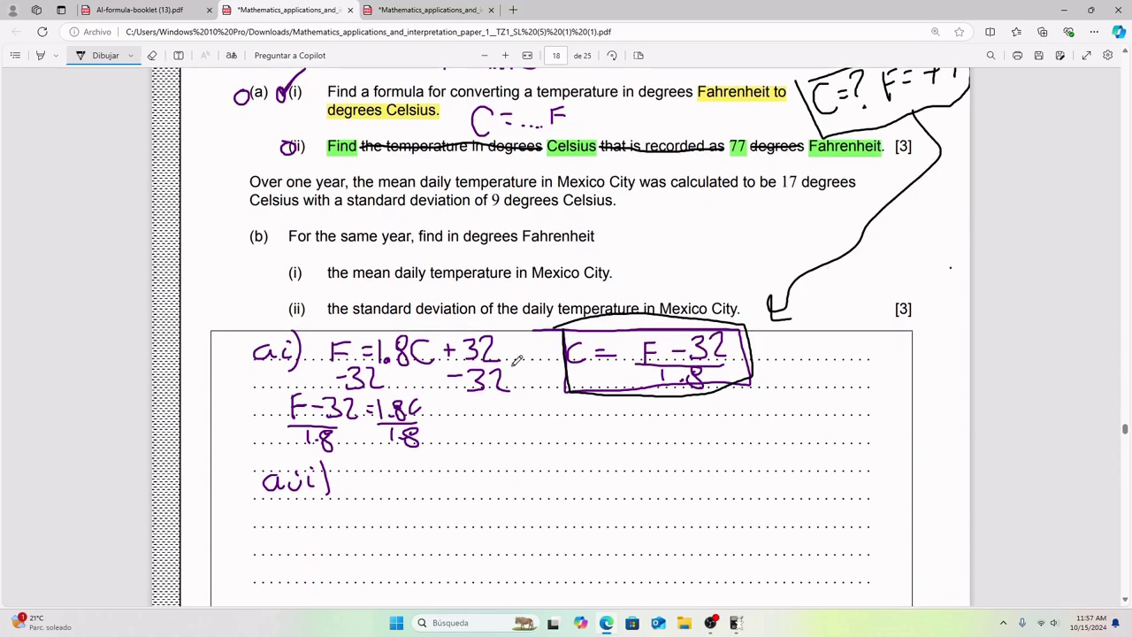
scroll(517, 361, down, 2)
scroll(567, 329, up, 2)
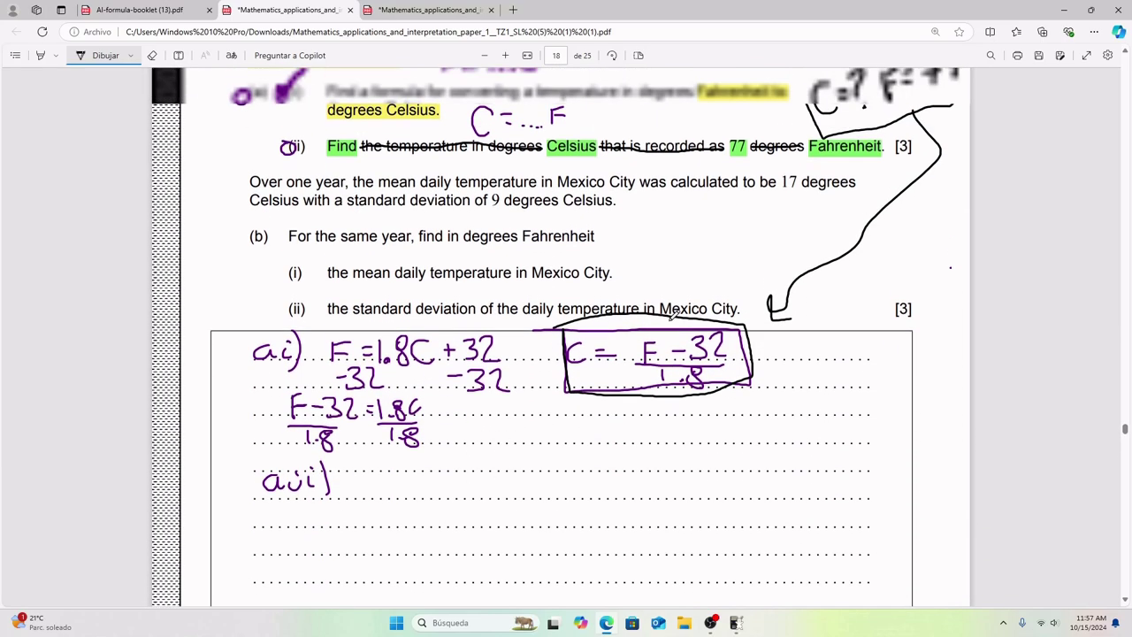
Step: On the a(ii) line, write C = followed by the numerator 77 − 32
mouse_move(389, 475)
mouse_down()
mouse_move(363, 492)
mouse_move(393, 498)
mouse_move(424, 477)
mouse_move(425, 487)
mouse_up()
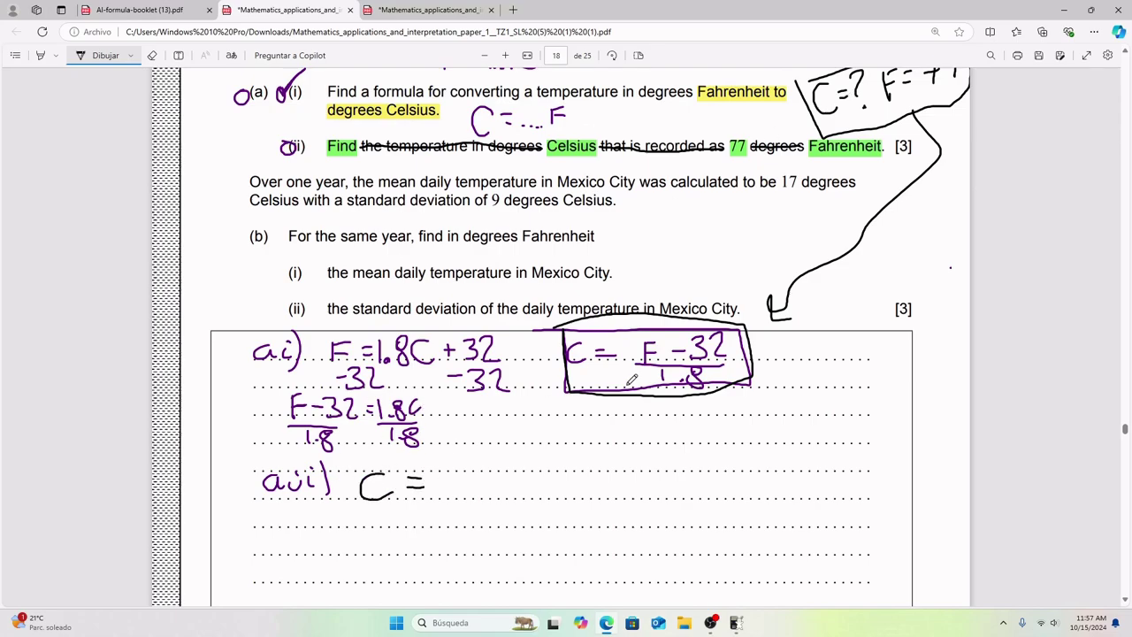
scroll(935, 157, up, 2)
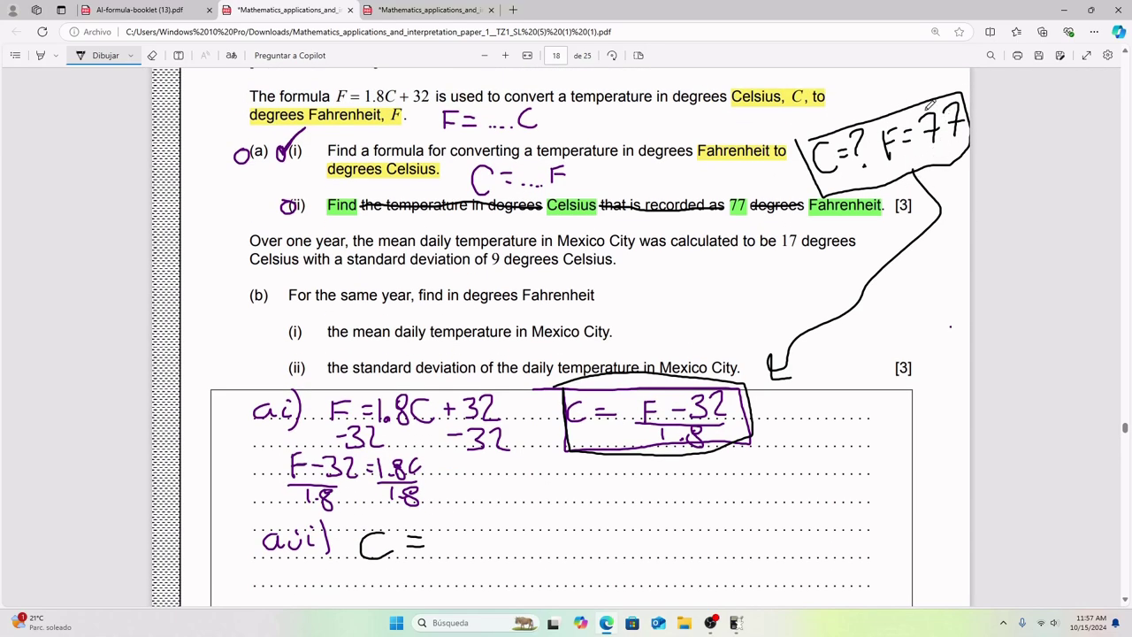
scroll(935, 100, down, 2)
mouse_move(453, 453)
mouse_down()
mouse_move(476, 450)
mouse_move(462, 474)
mouse_up()
mouse_move(455, 463)
mouse_down()
mouse_move(490, 474)
mouse_move(502, 446)
mouse_up()
drag(502, 446, 493, 476)
mouse_move(485, 463)
mouse_down()
mouse_move(524, 457)
mouse_move(534, 474)
mouse_move(566, 475)
mouse_up()
Step: Complete C = (77 − 32)/1.8 with a fraction bar and an implies arrow, then open the TI-84 emulator
drag(449, 475, 567, 473)
click(498, 495)
mouse_move(483, 485)
mouse_down()
mouse_move(480, 499)
mouse_move(580, 476)
mouse_up()
drag(571, 485, 581, 482)
drag(581, 460, 582, 495)
click(735, 623)
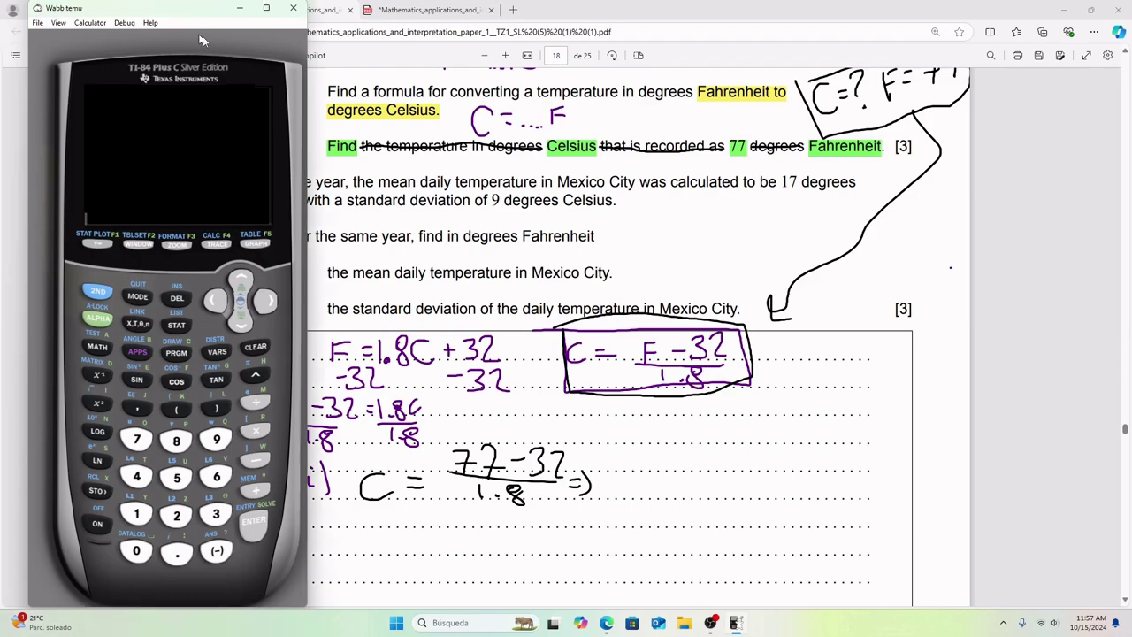
Step: Turn on the TI-84 in Wabbitemu, clear the history, and insert an n/d fraction template
click(69, 522)
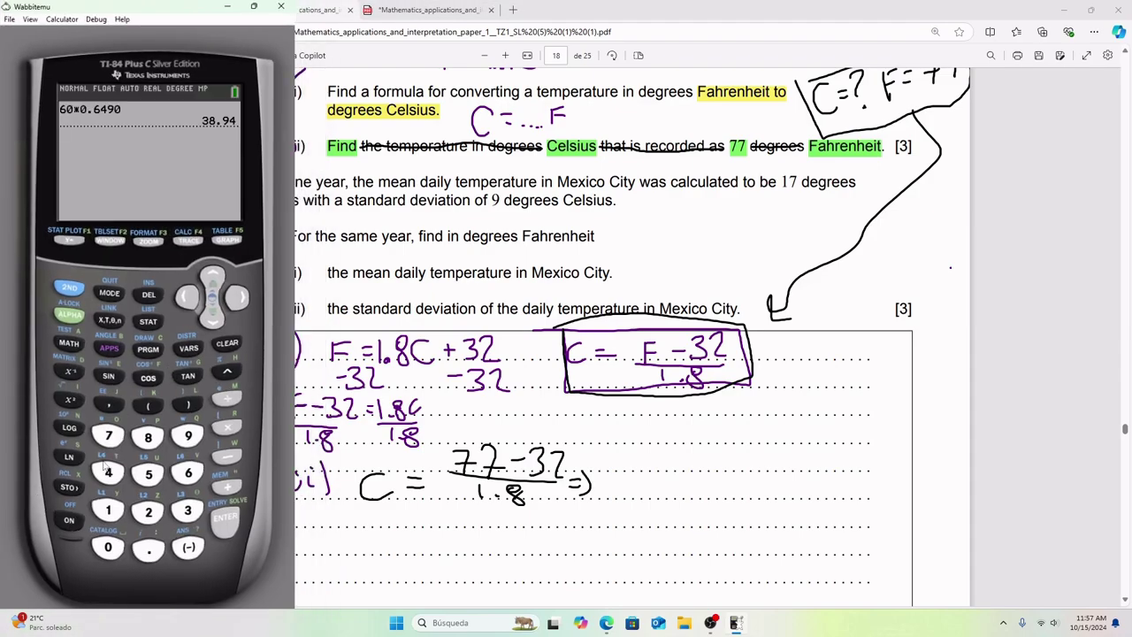
click(225, 347)
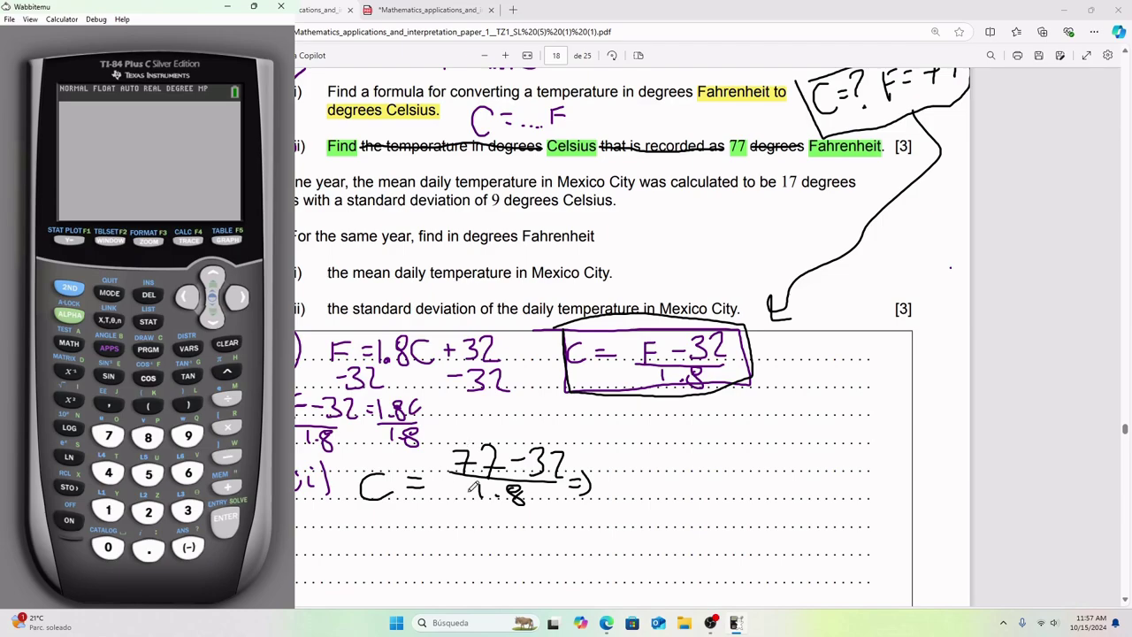
click(74, 318)
click(64, 243)
click(232, 522)
Step: Enter 77-32 as the fraction's numerator
click(113, 439)
click(227, 458)
click(189, 511)
click(185, 300)
click(235, 457)
click(189, 511)
click(149, 511)
Step: Enter 1.8 as the denominator, evaluate to 25, and write 25 on the a(ii) line
click(239, 303)
click(109, 511)
click(148, 548)
click(148, 437)
click(224, 523)
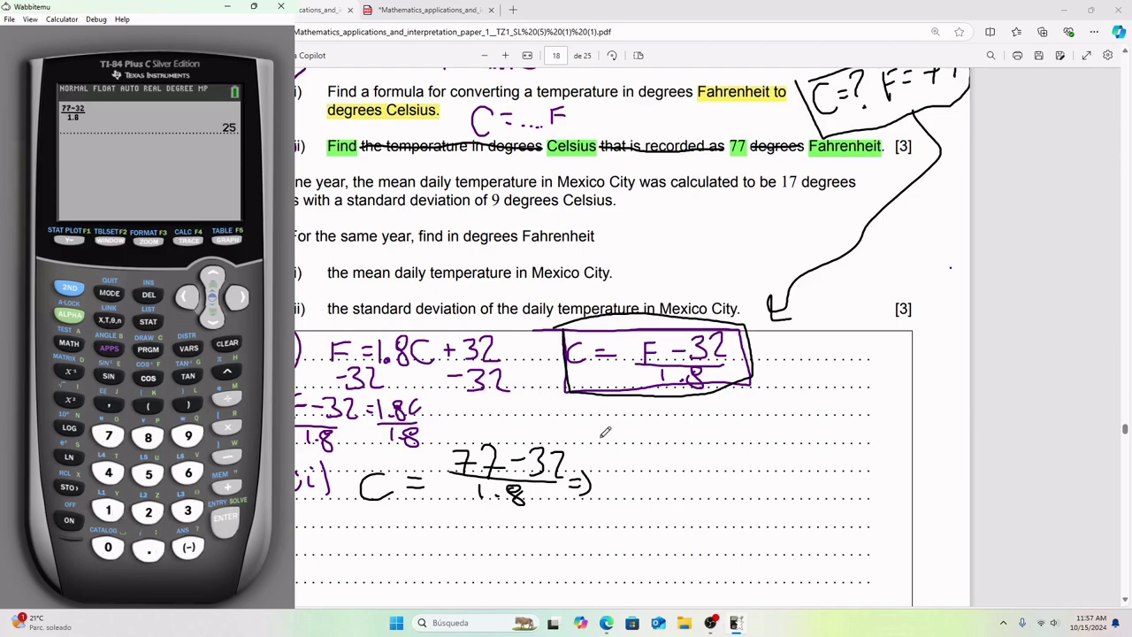
drag(609, 461, 635, 497)
mouse_move(661, 452)
mouse_down()
mouse_move(650, 454)
mouse_move(672, 477)
mouse_move(648, 497)
mouse_up()
Step: Box the answer 25 and draw an ink line from part (ii) up to part (i)
mouse_move(597, 446)
mouse_down()
mouse_move(604, 524)
mouse_move(690, 516)
mouse_move(685, 445)
mouse_up()
drag(577, 436, 679, 436)
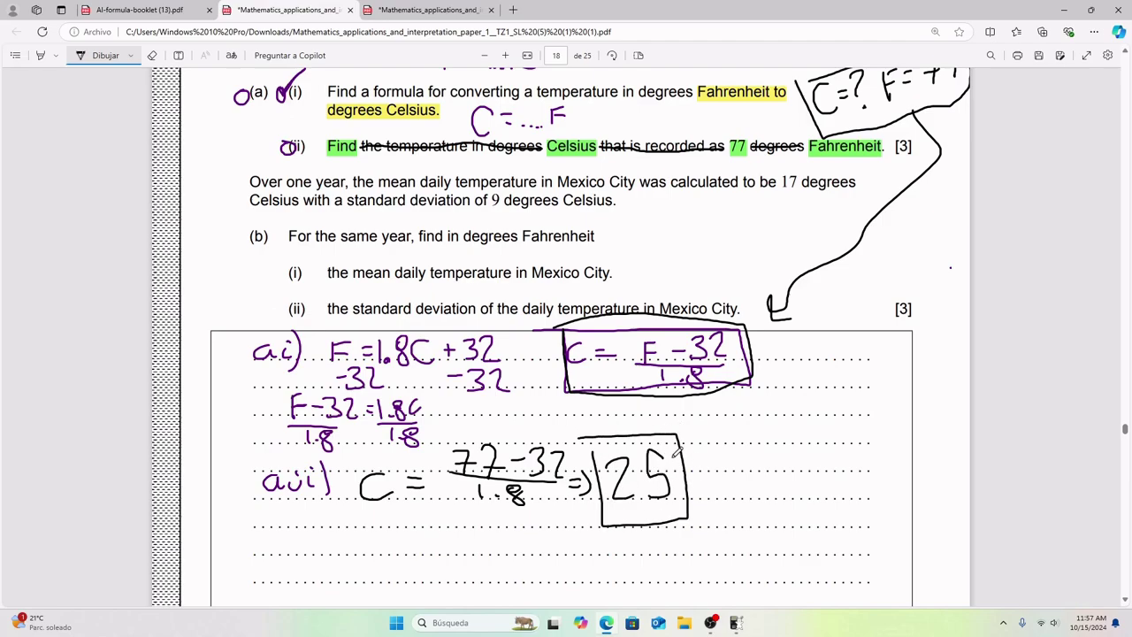
scroll(677, 451, up, 3)
drag(284, 378, 340, 345)
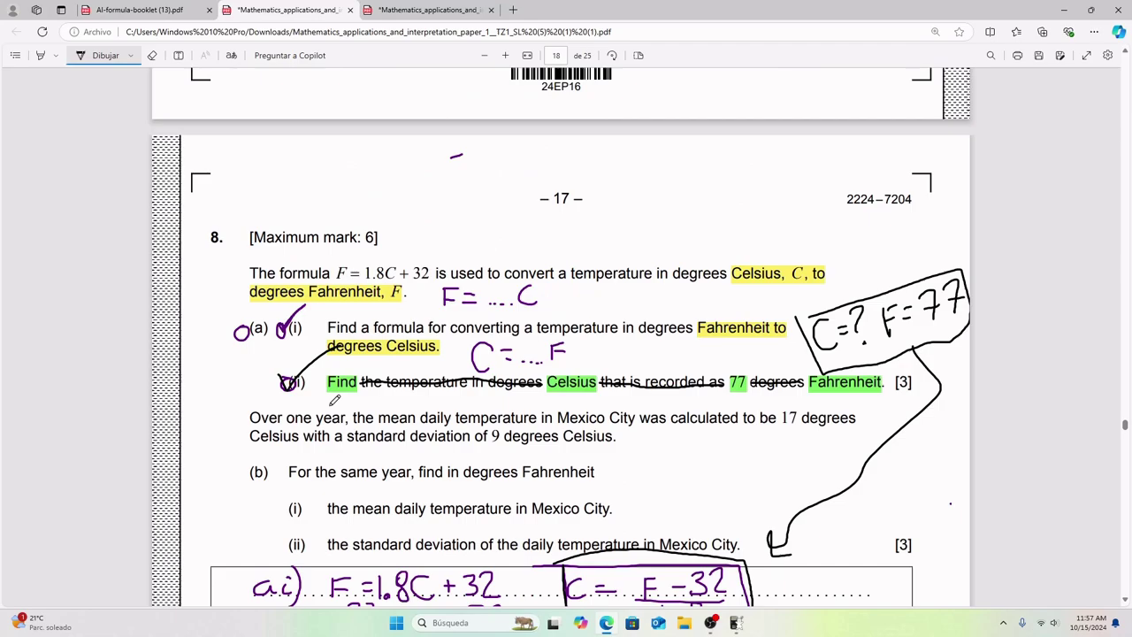